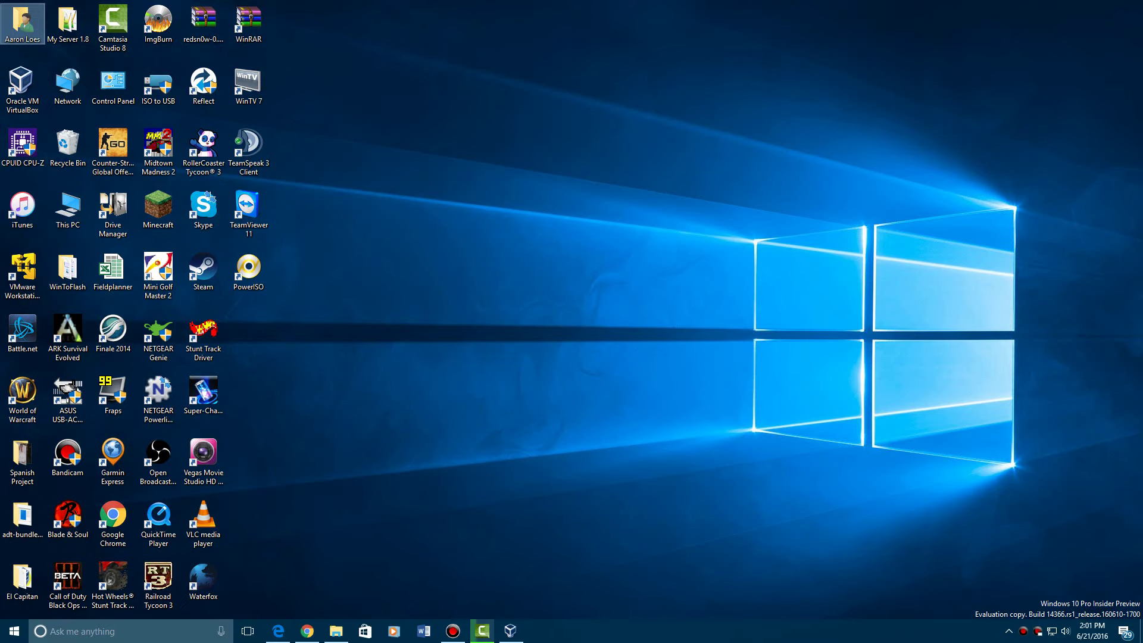
Step: Create the 'Windows 3.0' machine as Windows 3.1 with 32 MB RAM and a 1 GB disk, and open its settings
left_click(511, 631)
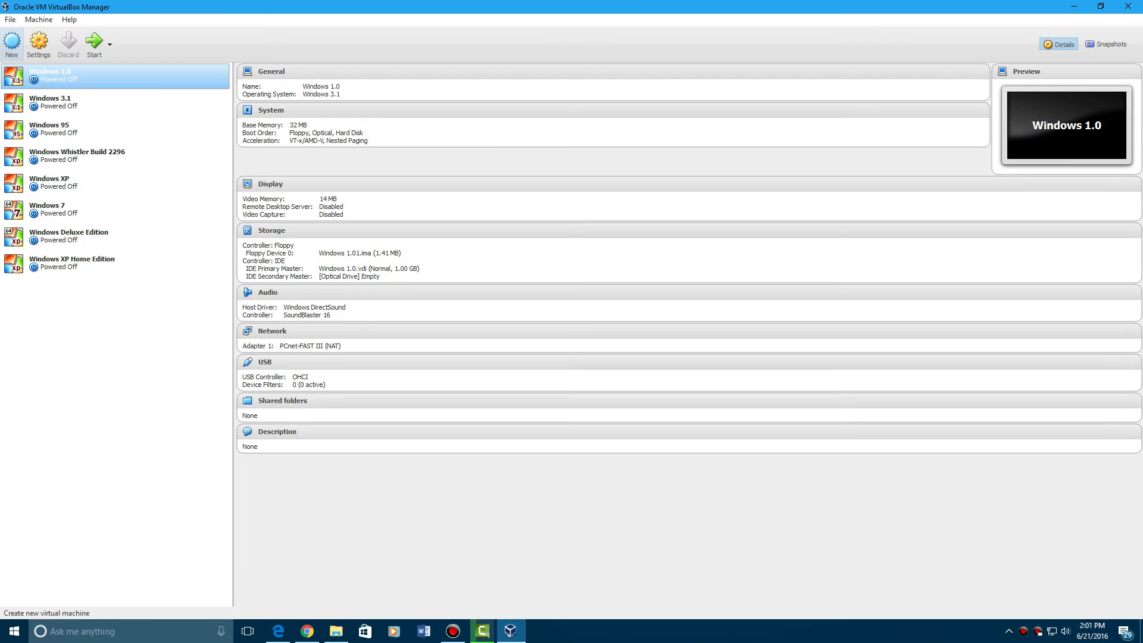
left_click(11, 42)
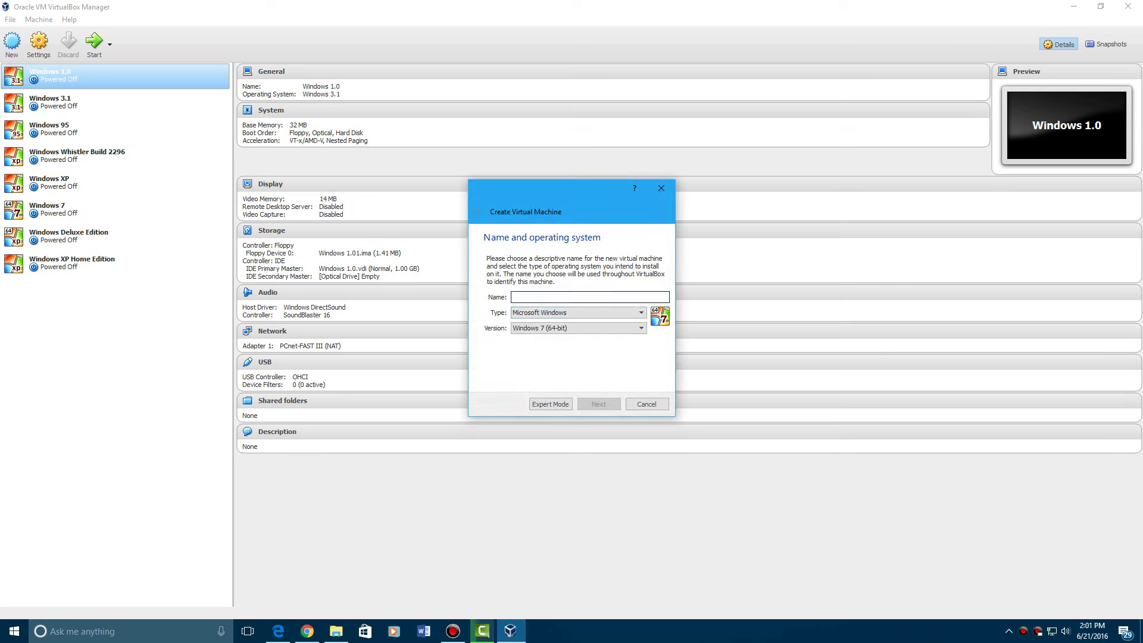
type("Windows")
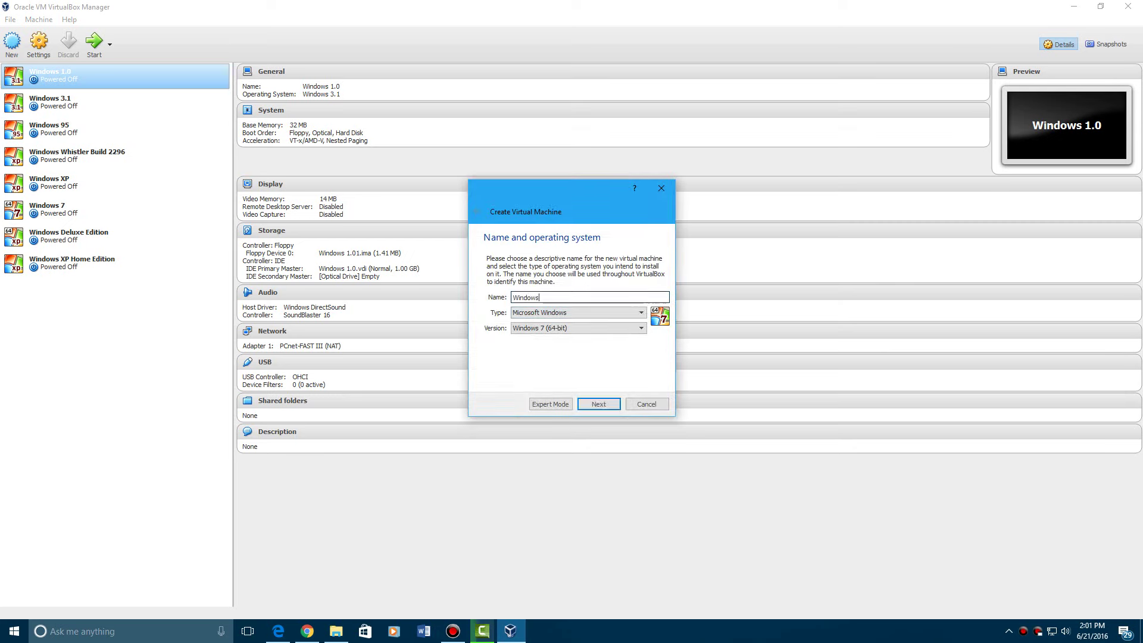
type(" 3.")
key("Tab")
key("Tab")
key("alt+Down")
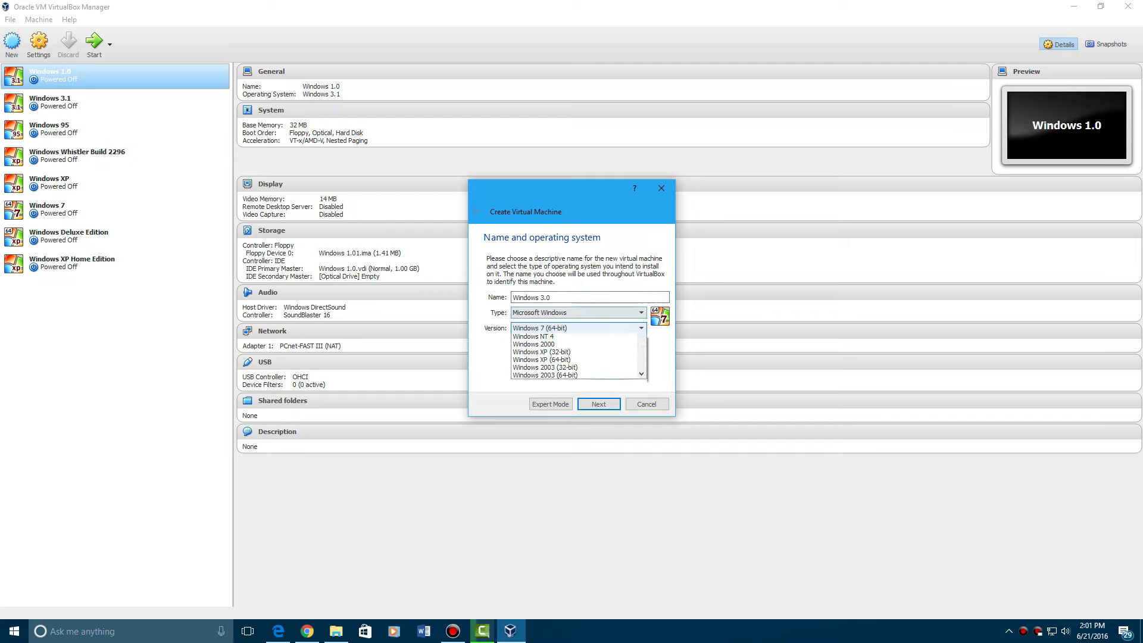
key("Up")
key("Up")
key("Up")
key("Up")
key("Return")
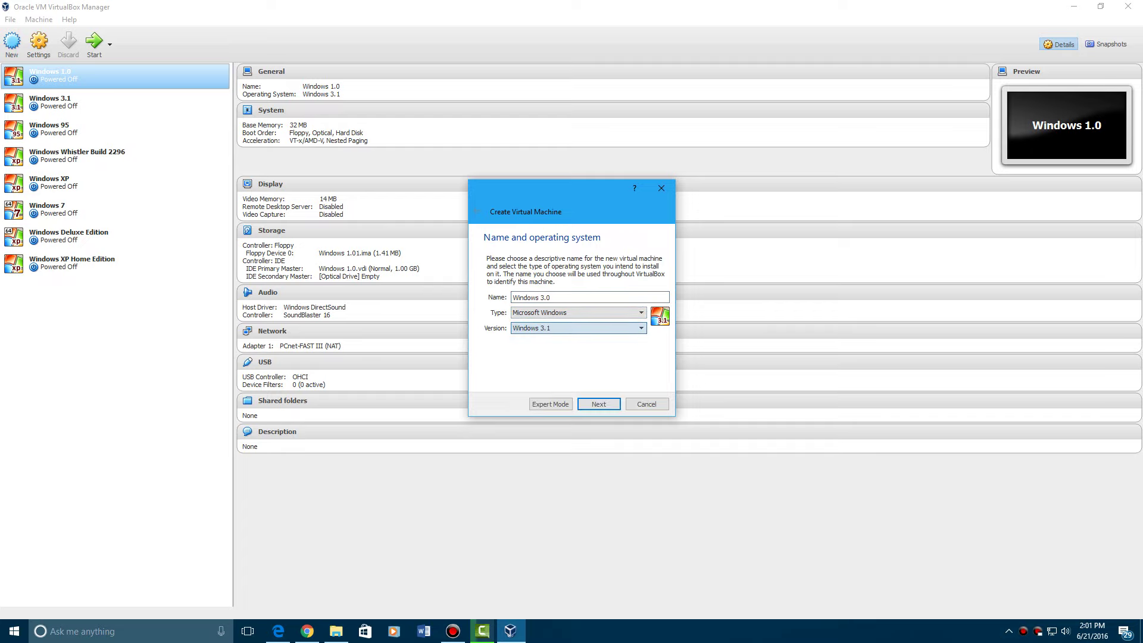
key("Return")
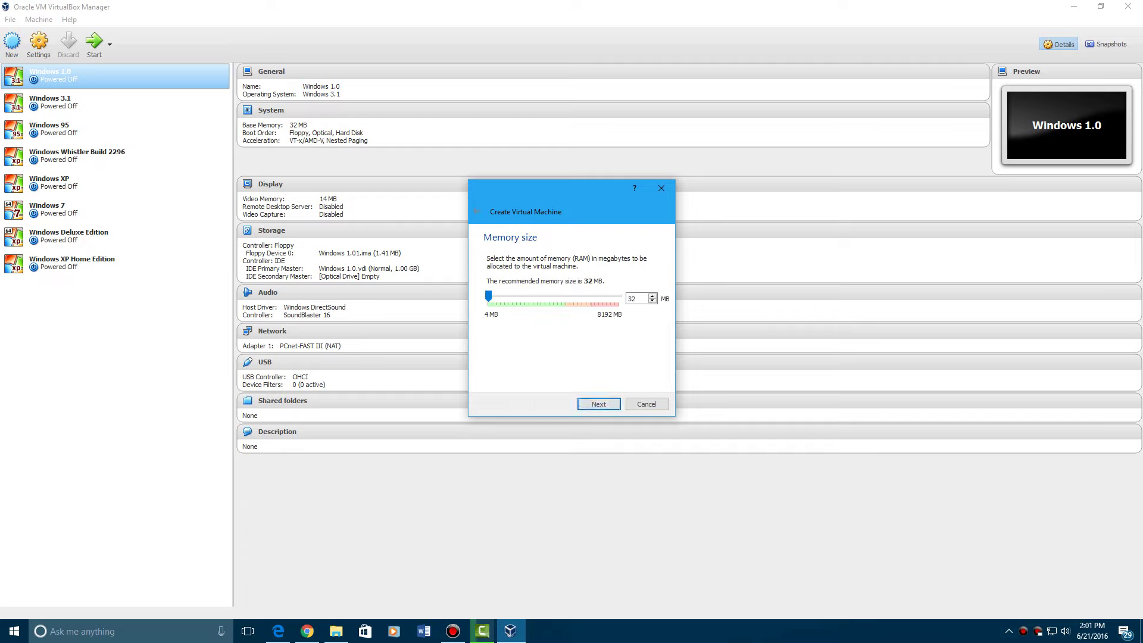
key("Return")
key("Return")
key("Return")
key("Return")
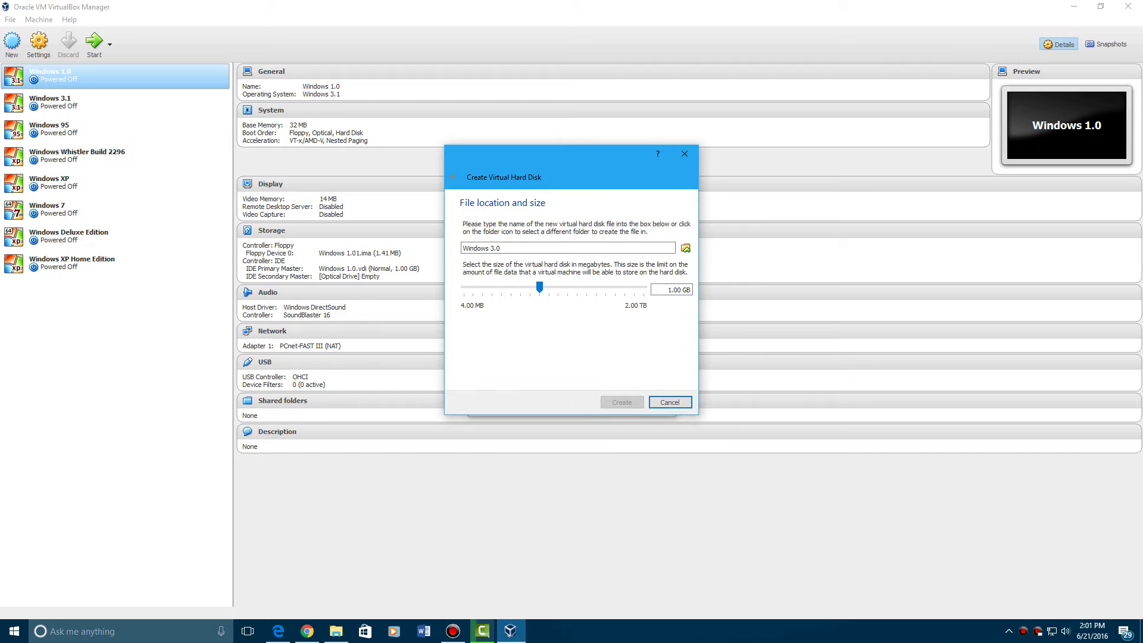
key("Return")
left_click(39, 42)
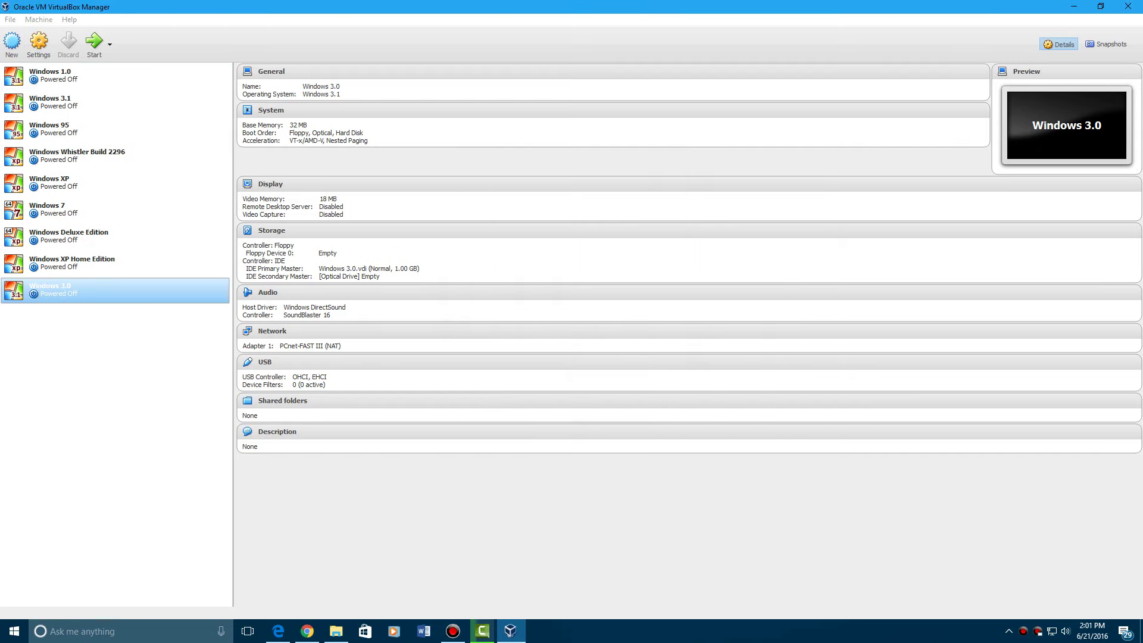
Step: Select the empty floppy drive entry in the Storage settings
left_click(418, 255)
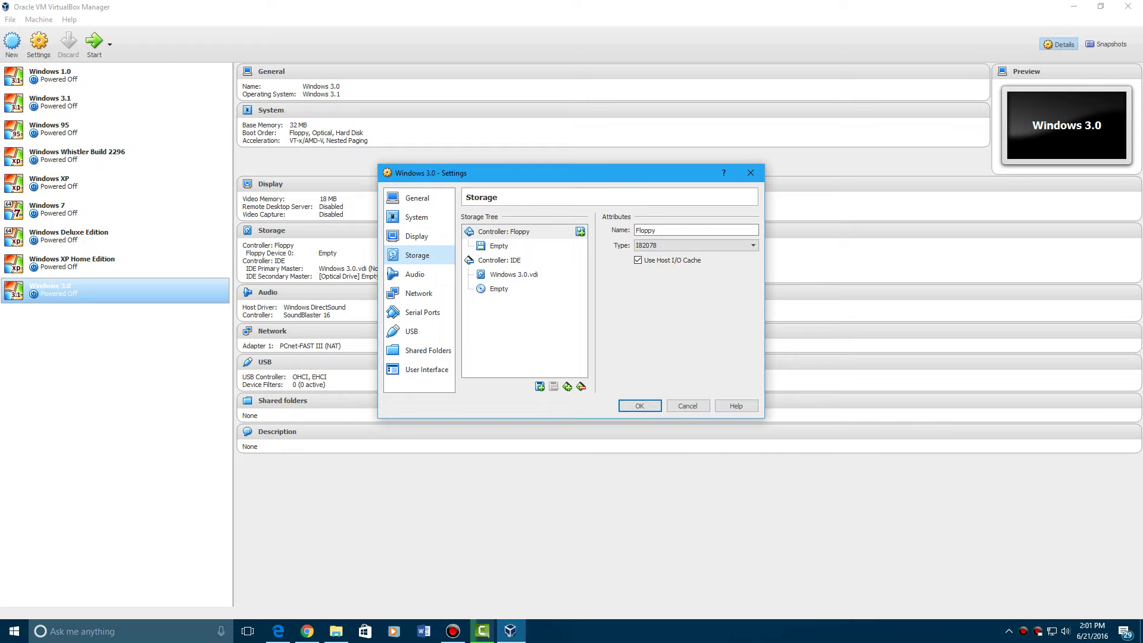
left_click(499, 246)
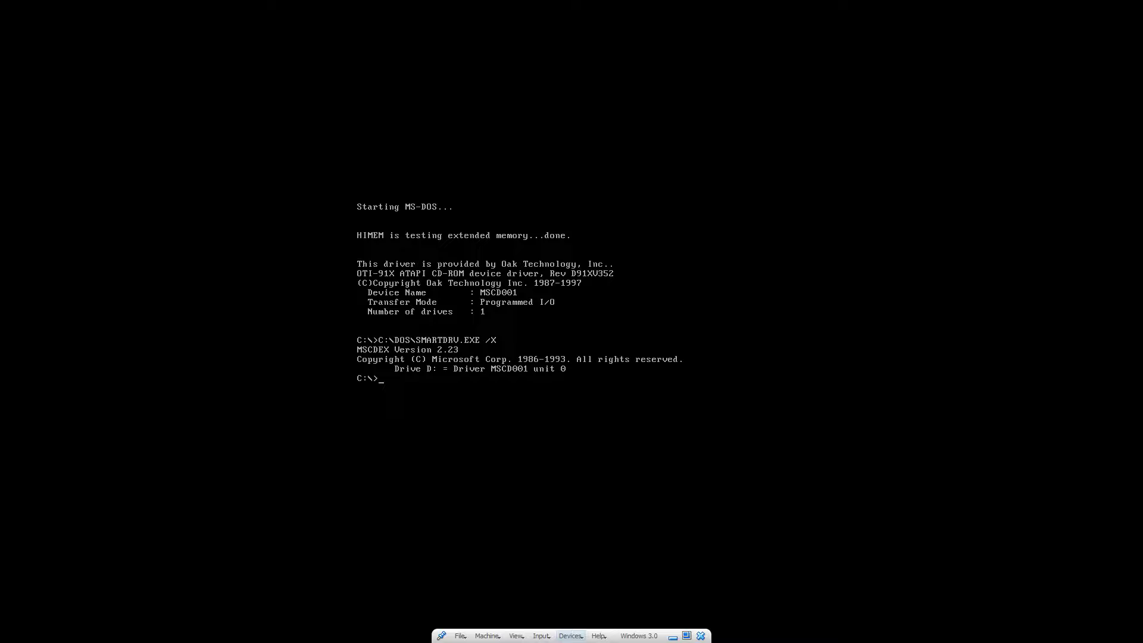
Step: Insert DISK01 from the Windows 3.x\Windows 3.0 folder into the floppy drive
left_click(541, 636)
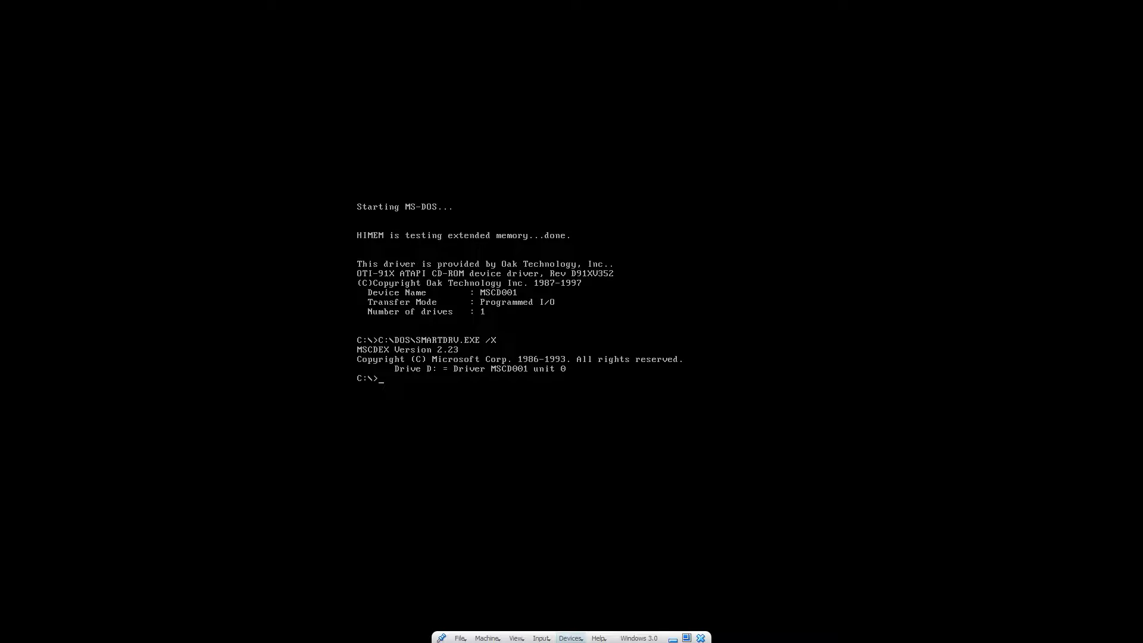
left_click(572, 636)
mouse_move(599, 519)
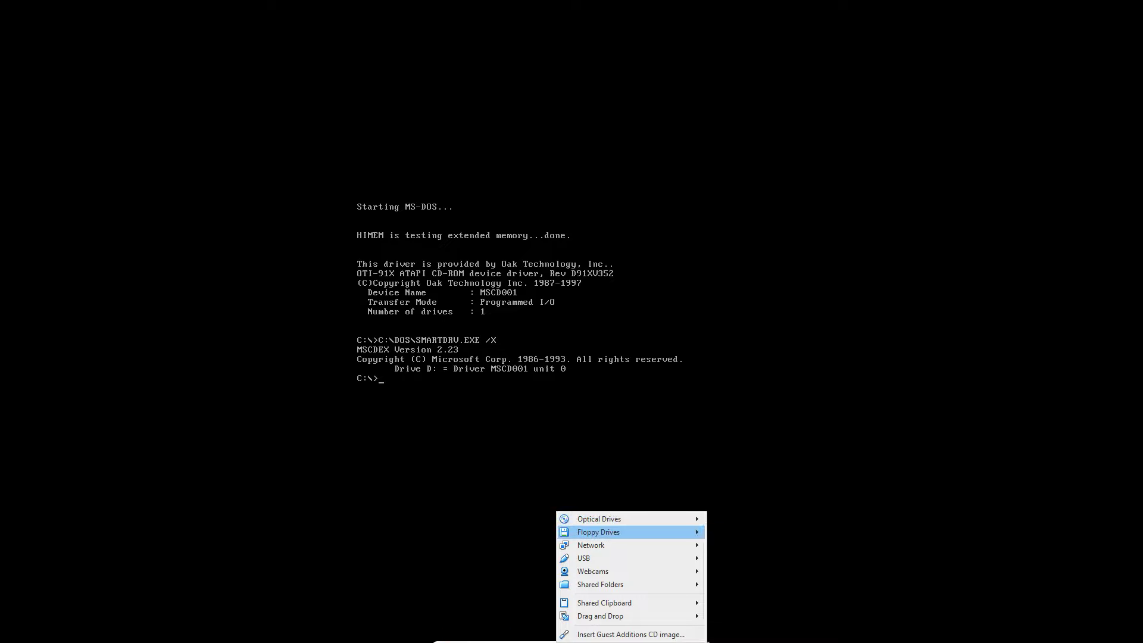
left_click(572, 641)
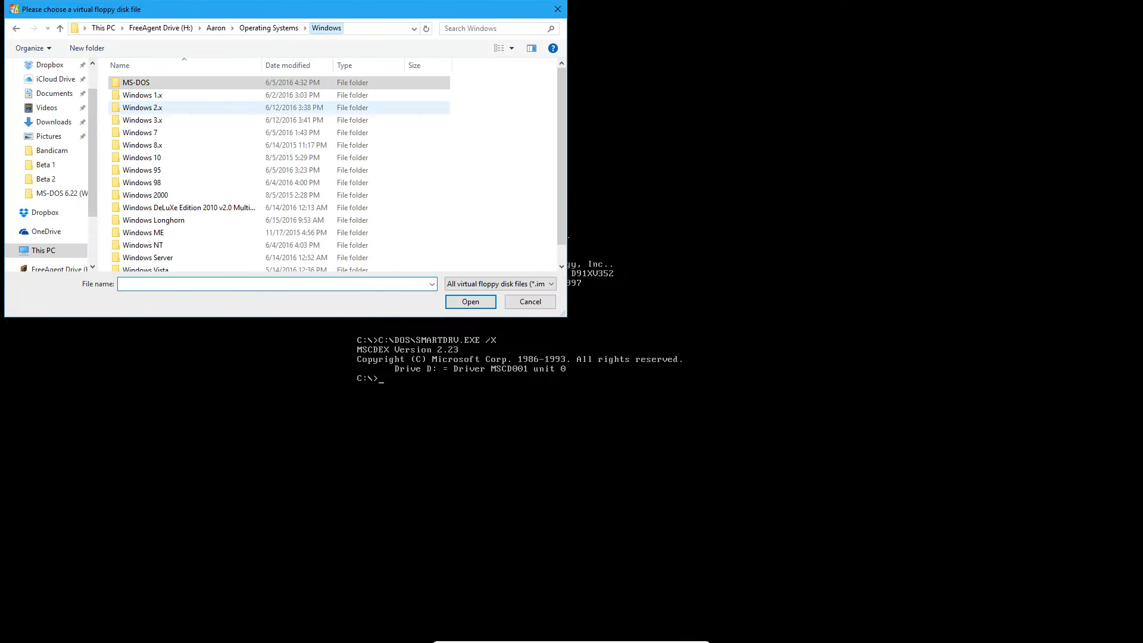
double_click(142, 119)
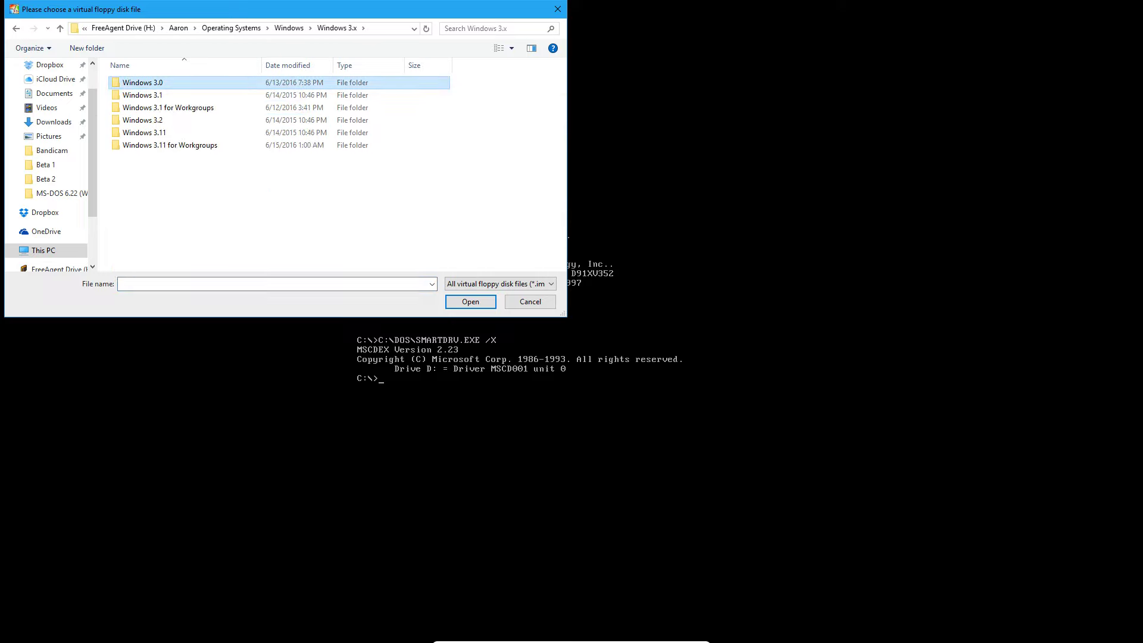
key("Return")
key("Down")
key("Return")
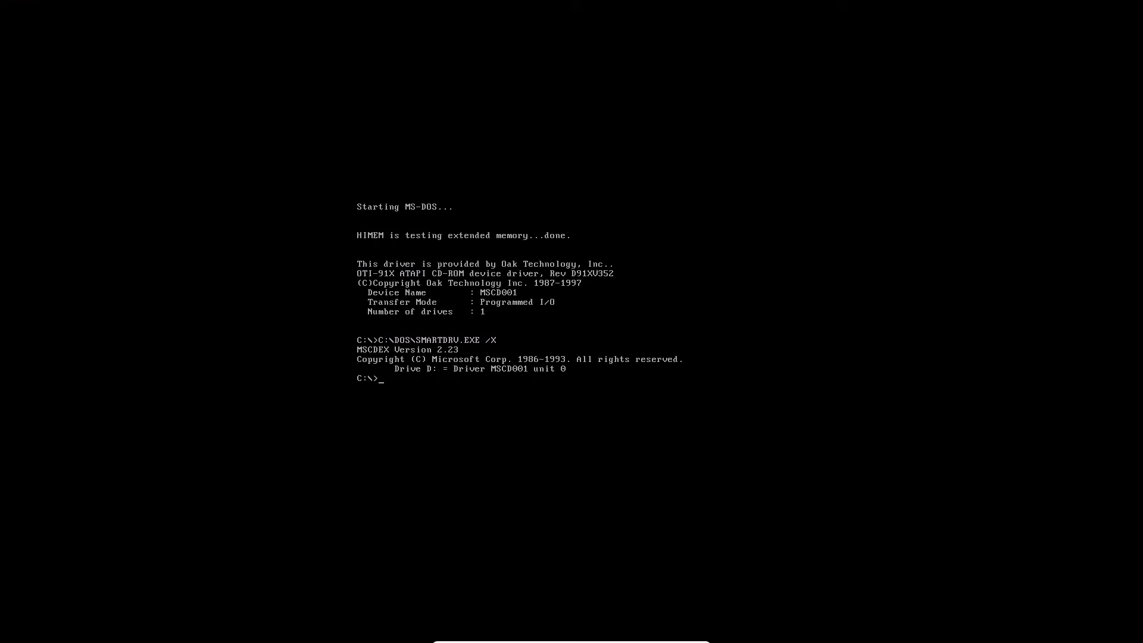
type("A:")
type("dir")
Step: List the files on the floppy with dir
key("Return")
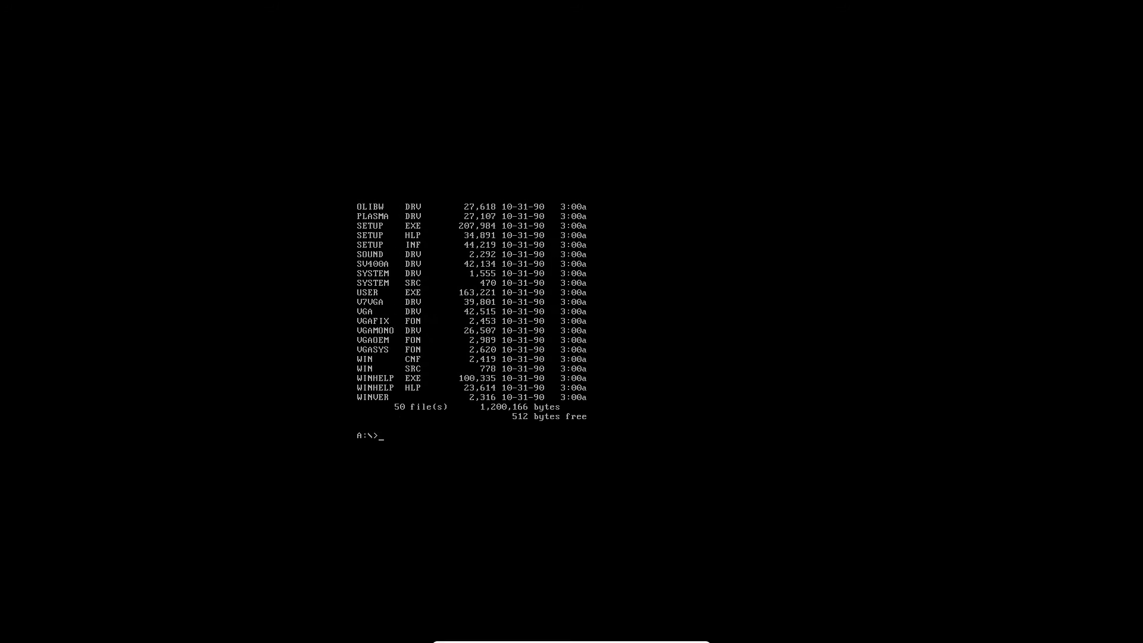
type("s")
type("etup")
Step: Run Windows Setup and accept C:\WINDOWS as the install directory
key("Return")
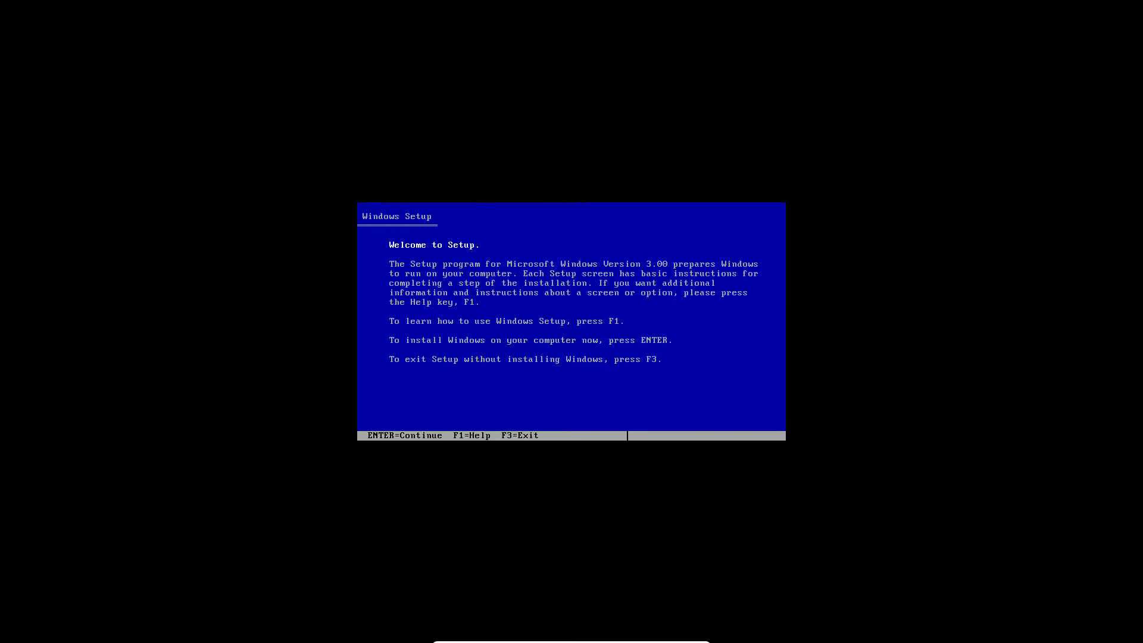
key("Return")
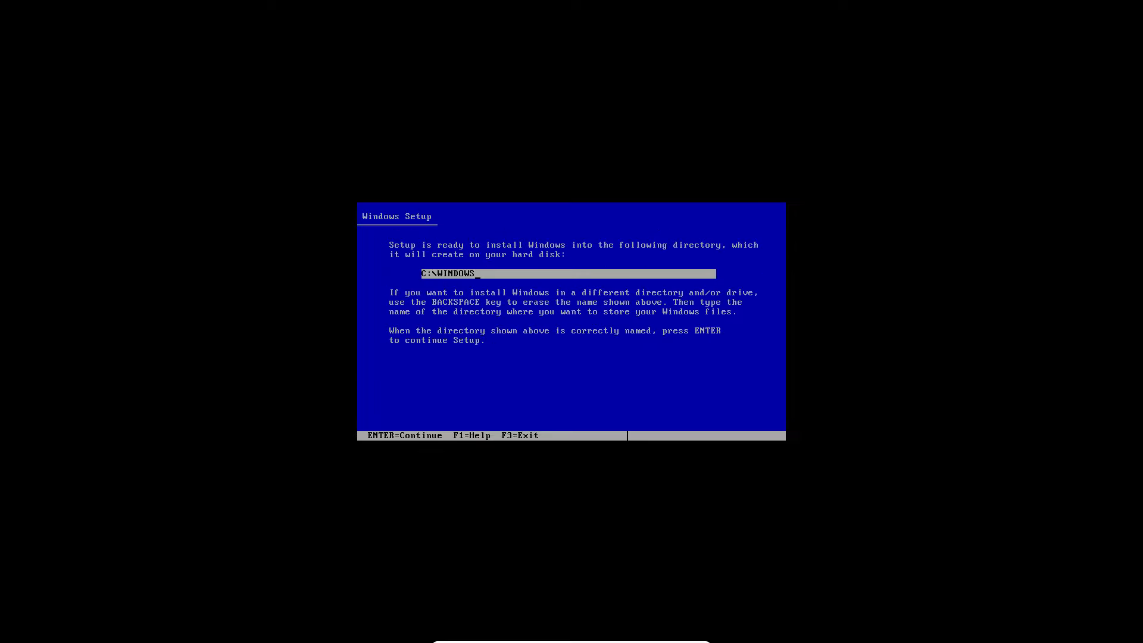
key("Return")
key("Return")
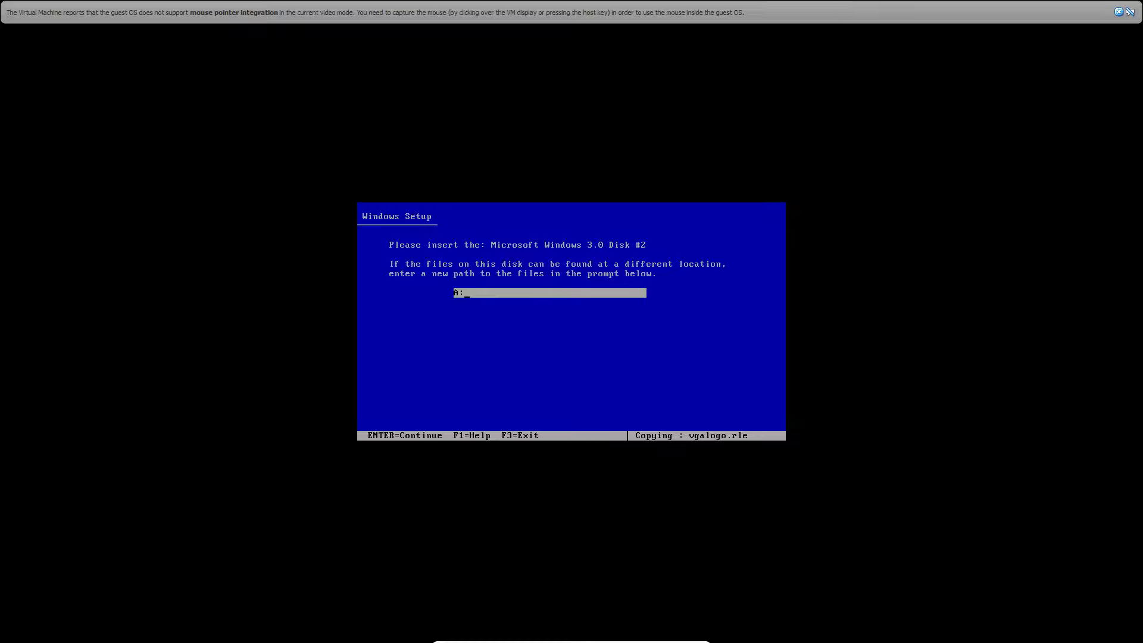
Step: Mount the DISK02 image and confirm the second disk to Setup
left_click(571, 635)
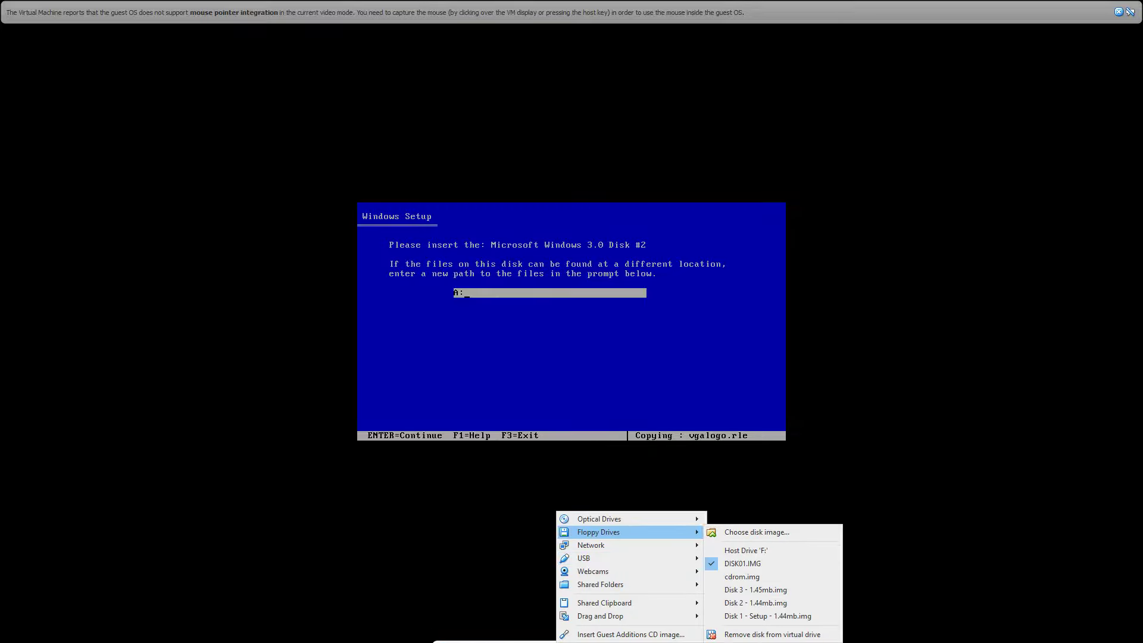
left_click(756, 532)
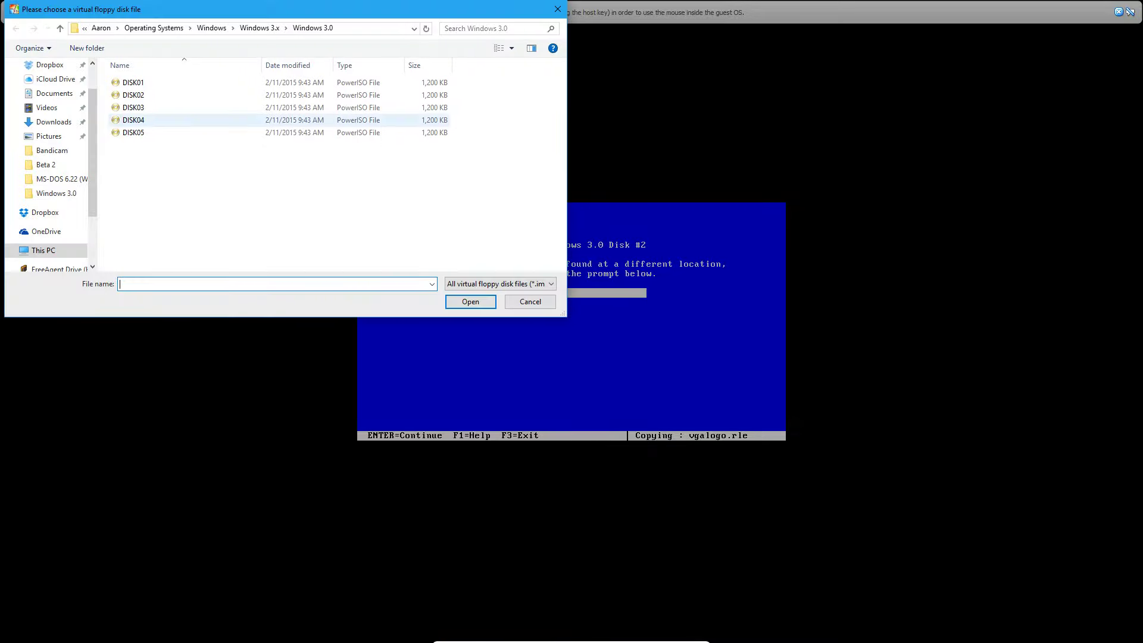
left_click(133, 95)
left_click(470, 301)
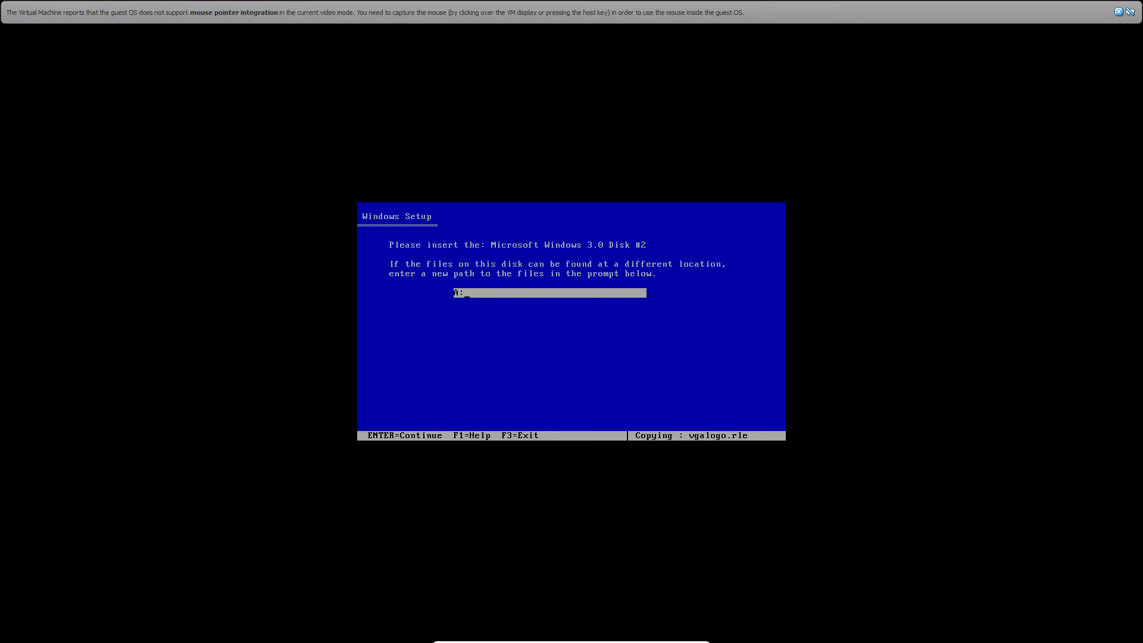
key("Return")
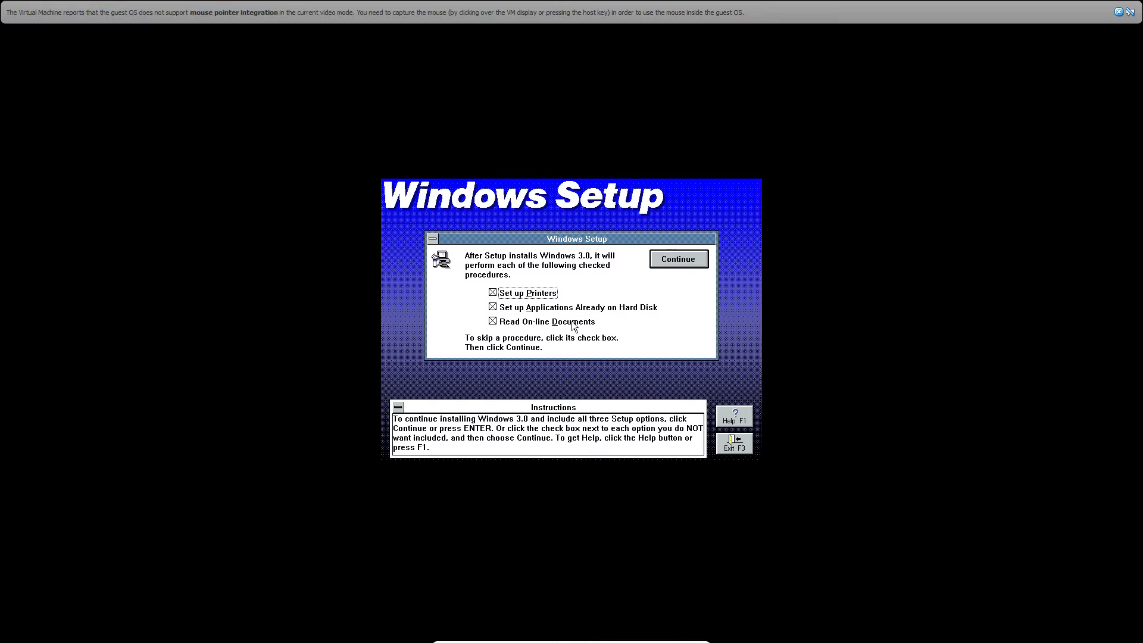
Step: Skip printer setup and the on-line documents, and continue Setup
left_click(524, 292)
left_click(525, 323)
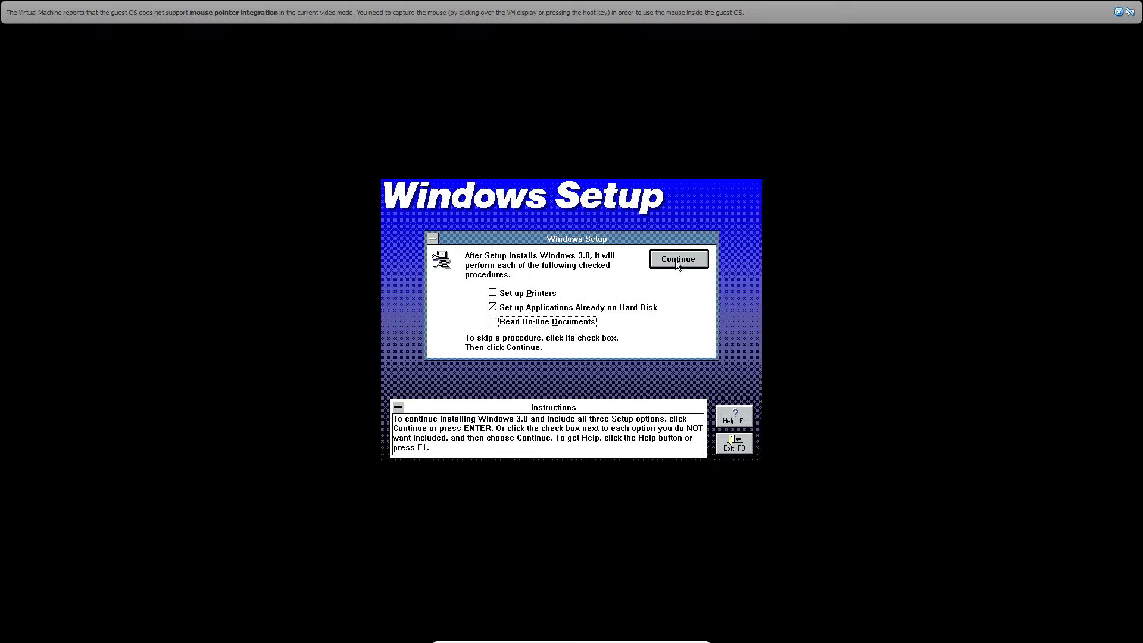
left_click(697, 258)
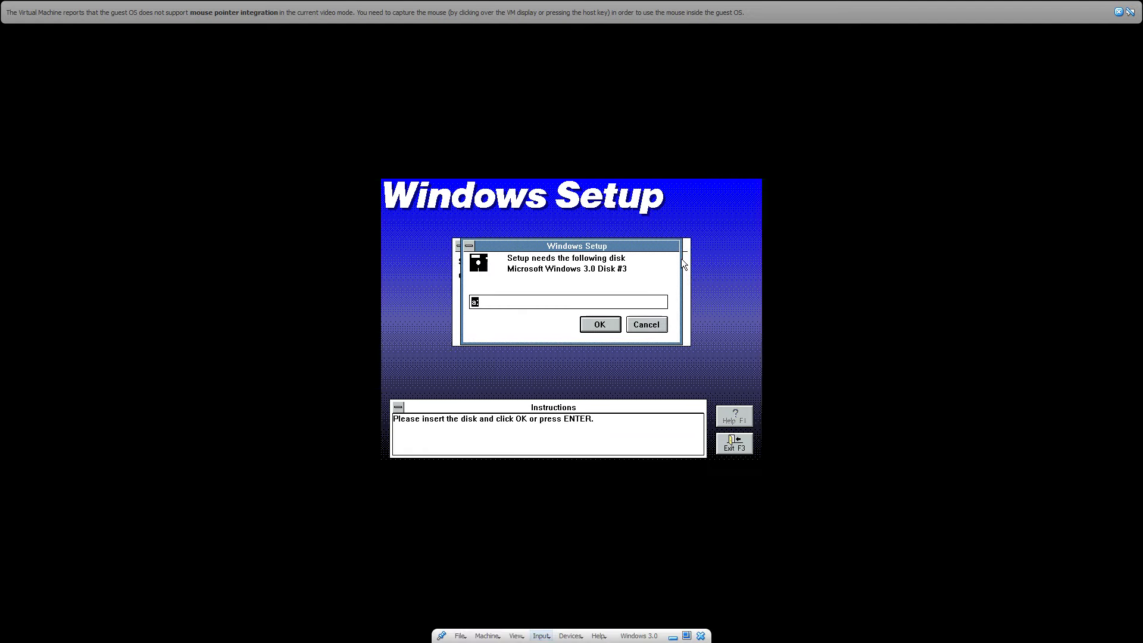
Step: Mount the DISK03 image and confirm the third disk to Setup
left_click(570, 636)
mouse_move(599, 532)
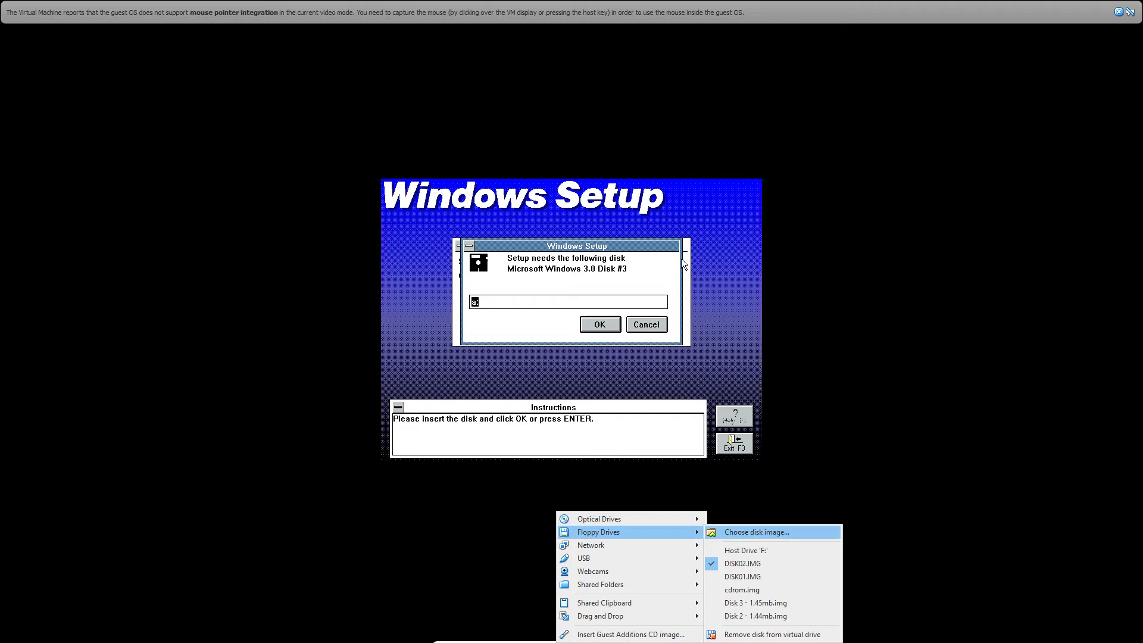
left_click(755, 534)
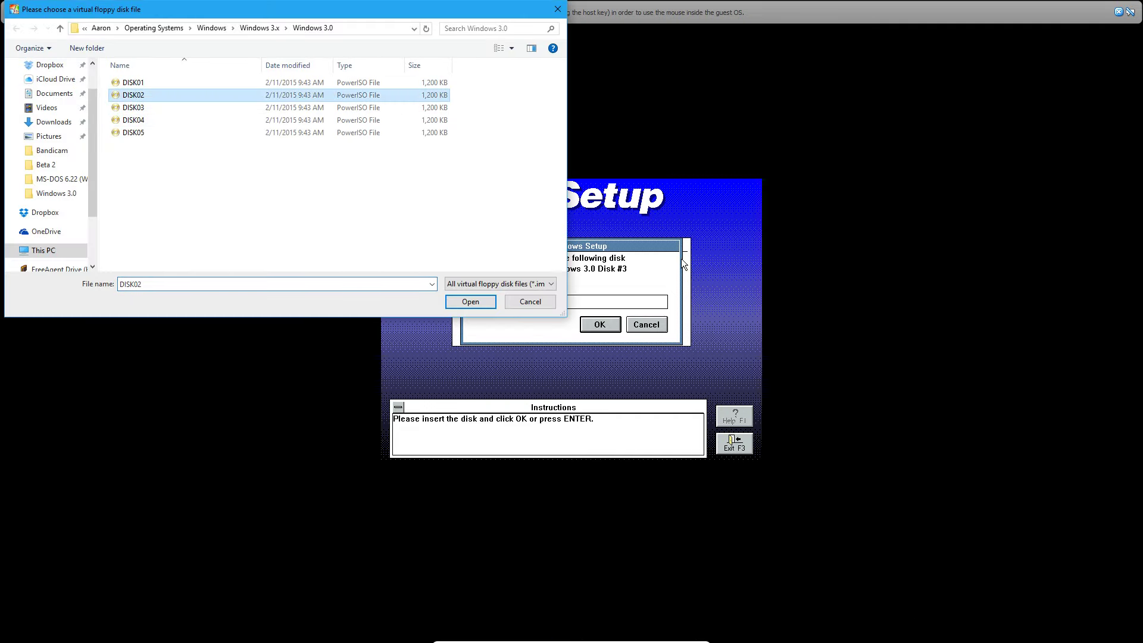
left_click(196, 108)
key("Return")
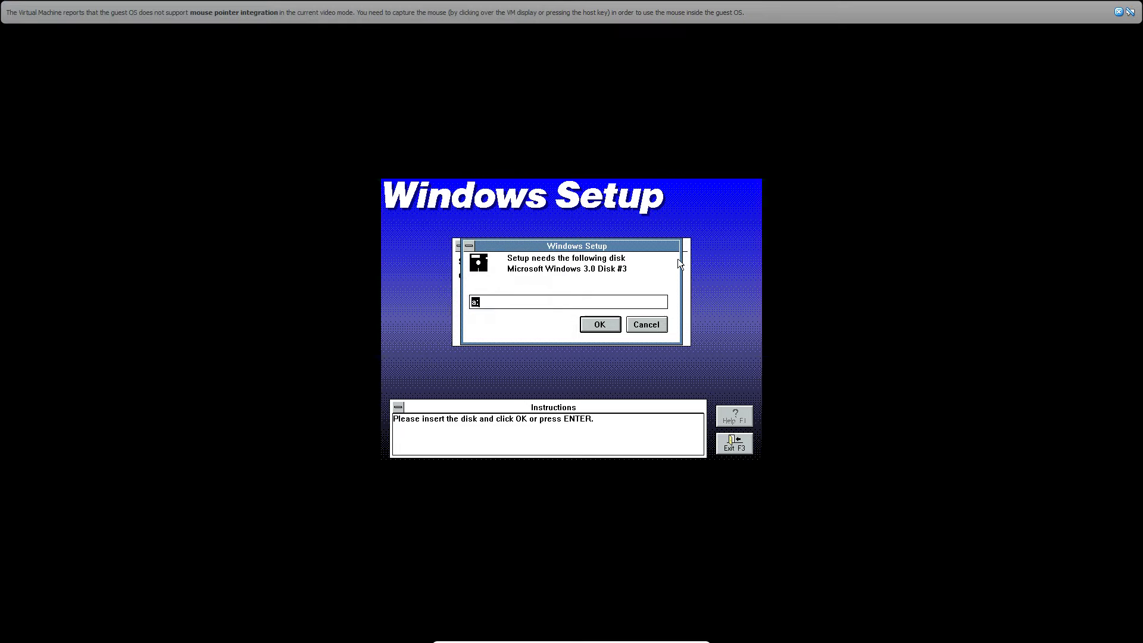
key("Return")
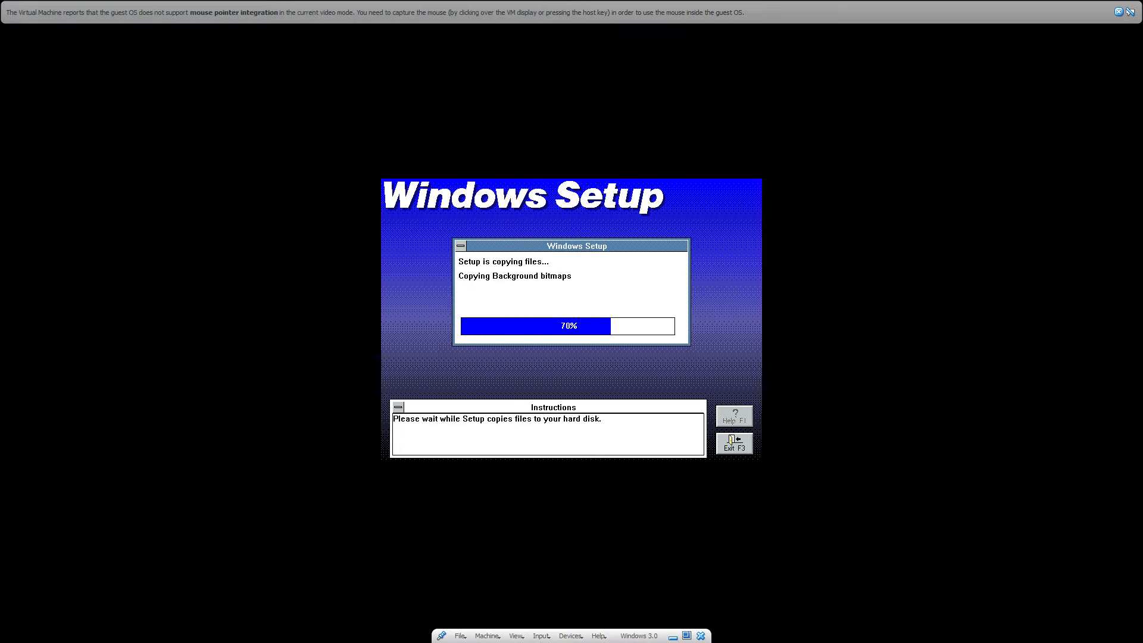
Step: Mount the DISK04 image and confirm the fourth disk to Setup
left_click(569, 636)
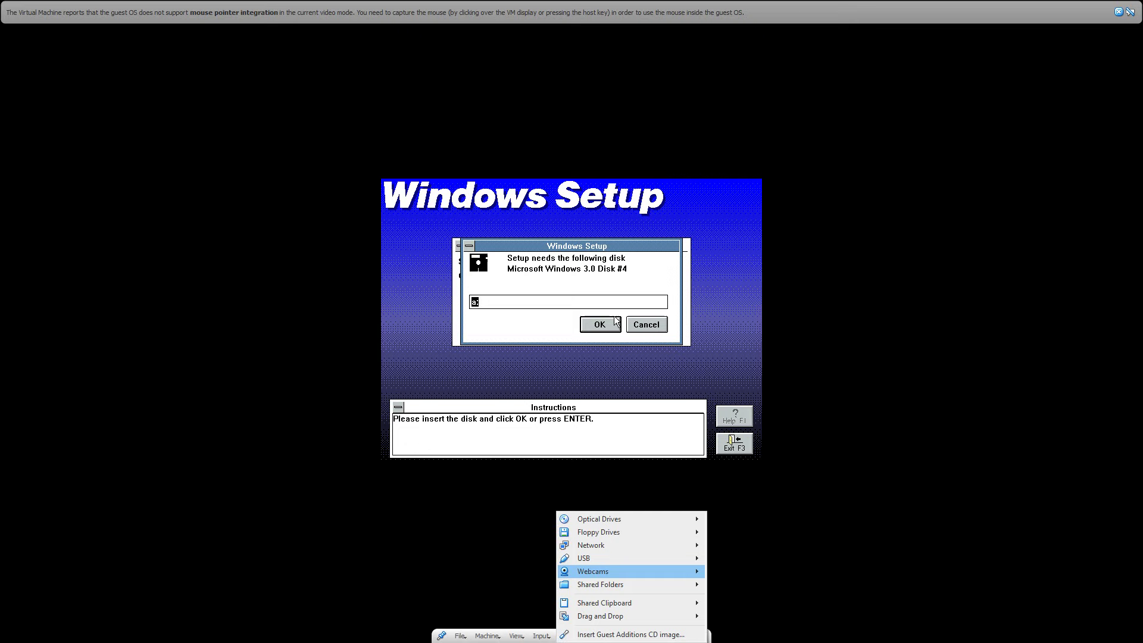
left_click(756, 532)
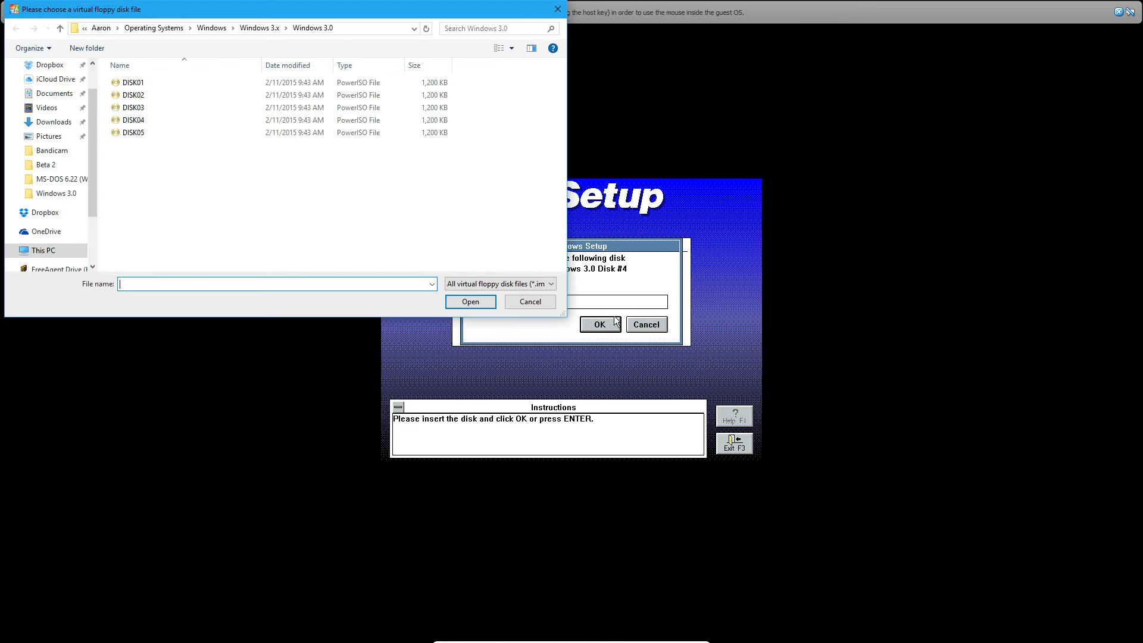
left_click(133, 120)
key("Return")
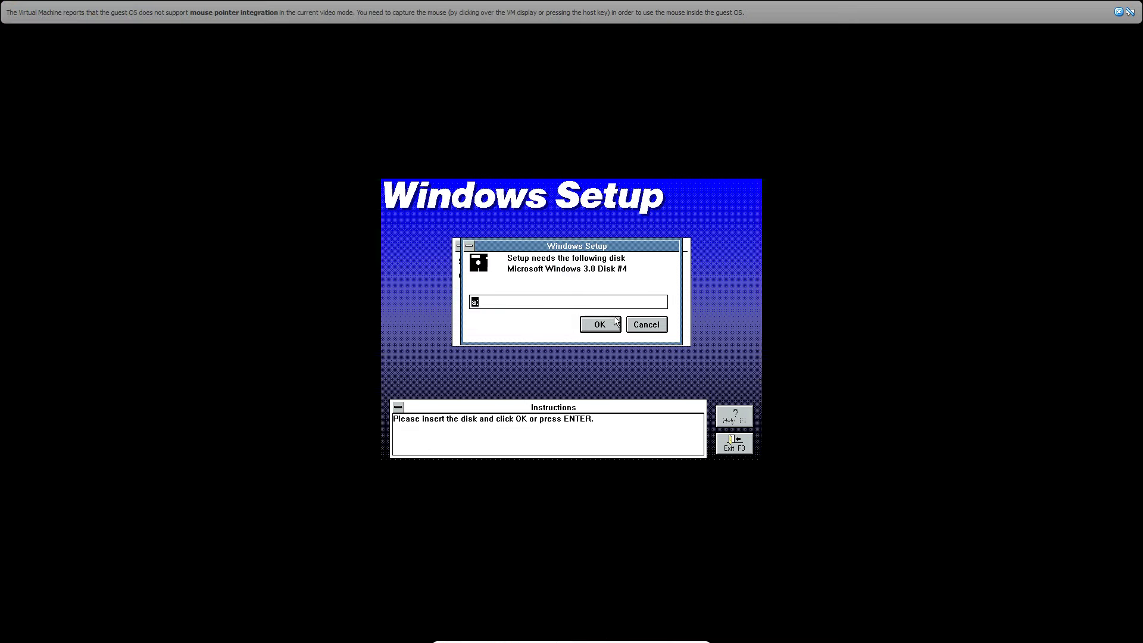
key("Return")
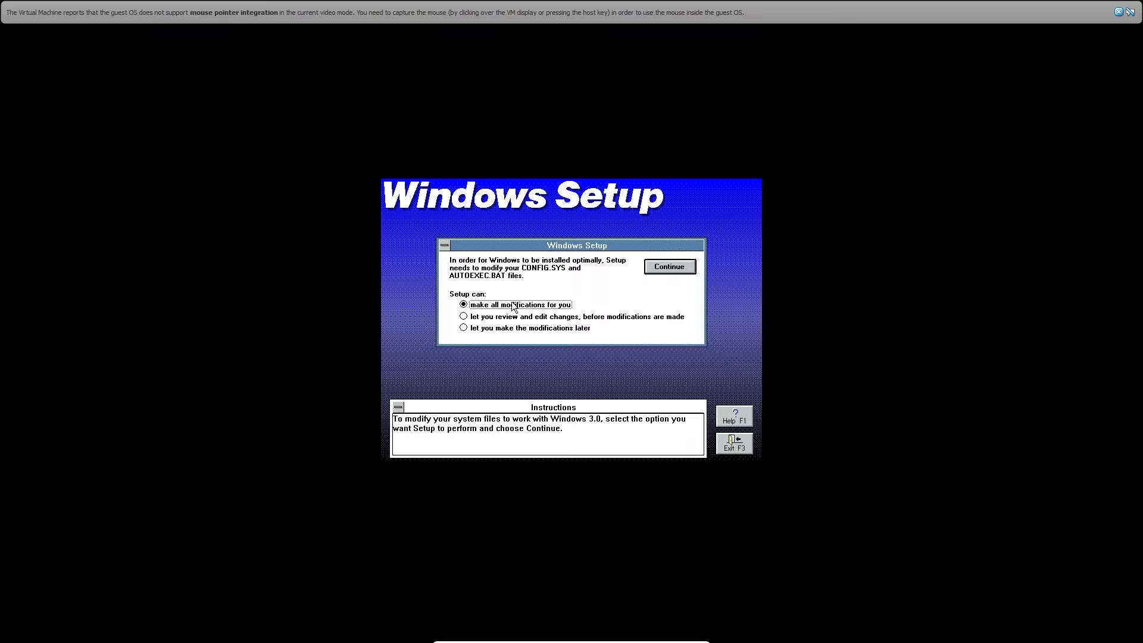
Step: Let Setup modify CONFIG.SYS and AUTOEXEC.BAT, search all drives, and add no applications
left_click(688, 265)
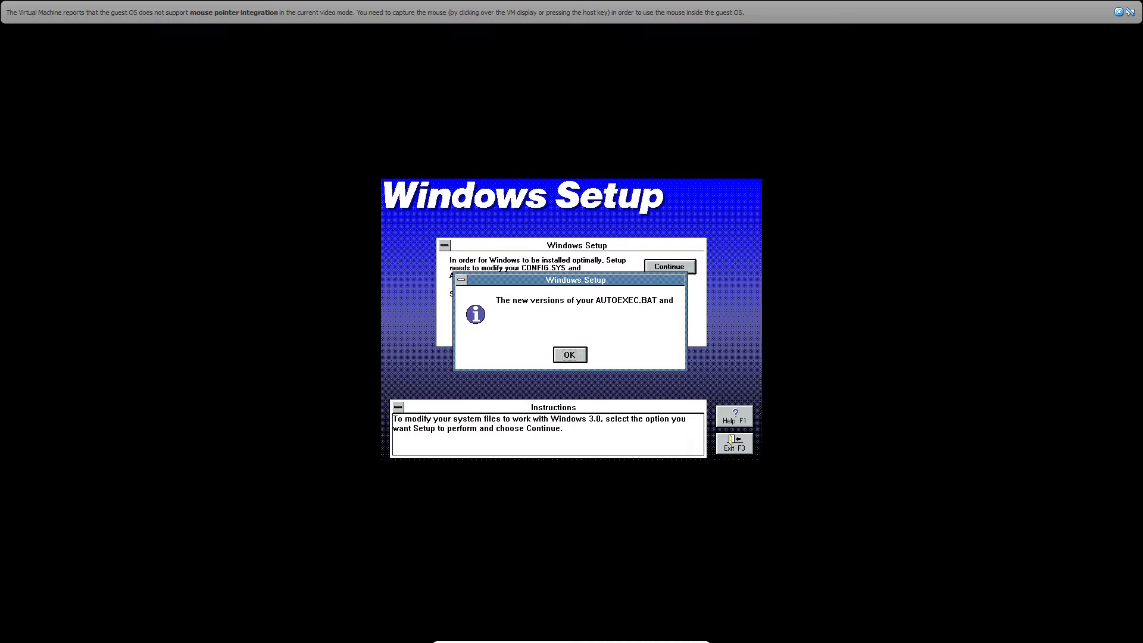
left_click(563, 358)
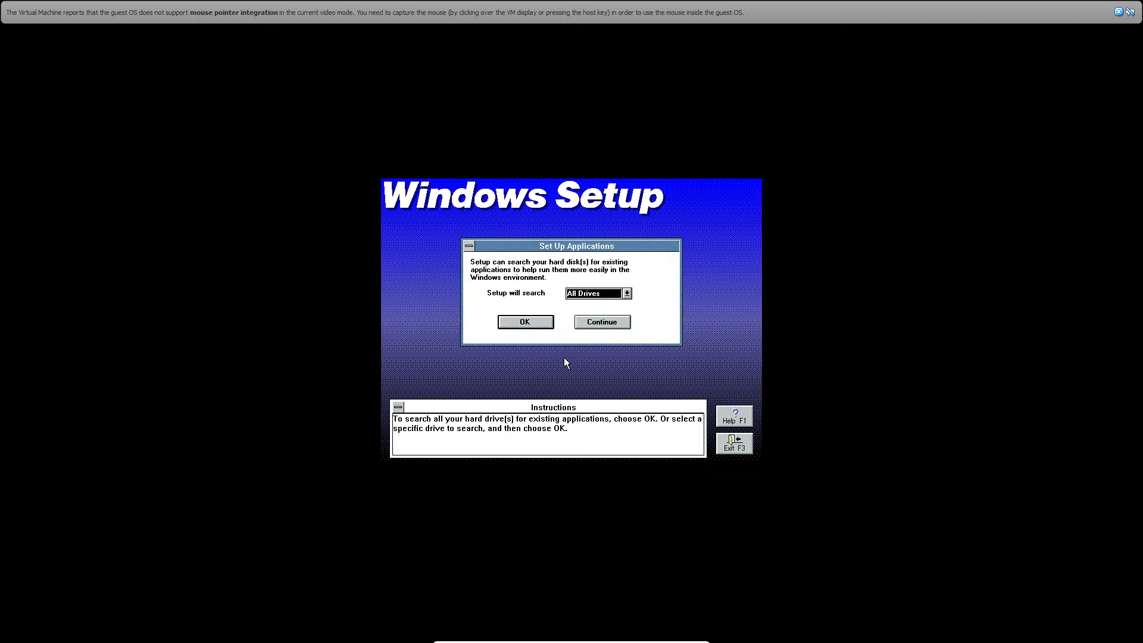
left_click(546, 319)
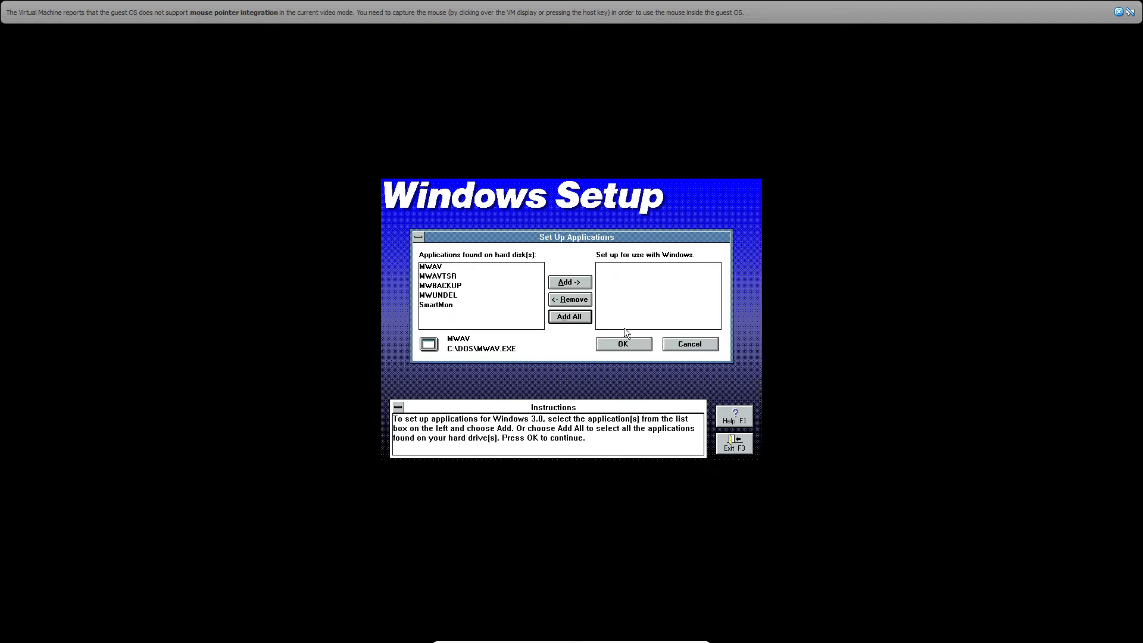
left_click(634, 347)
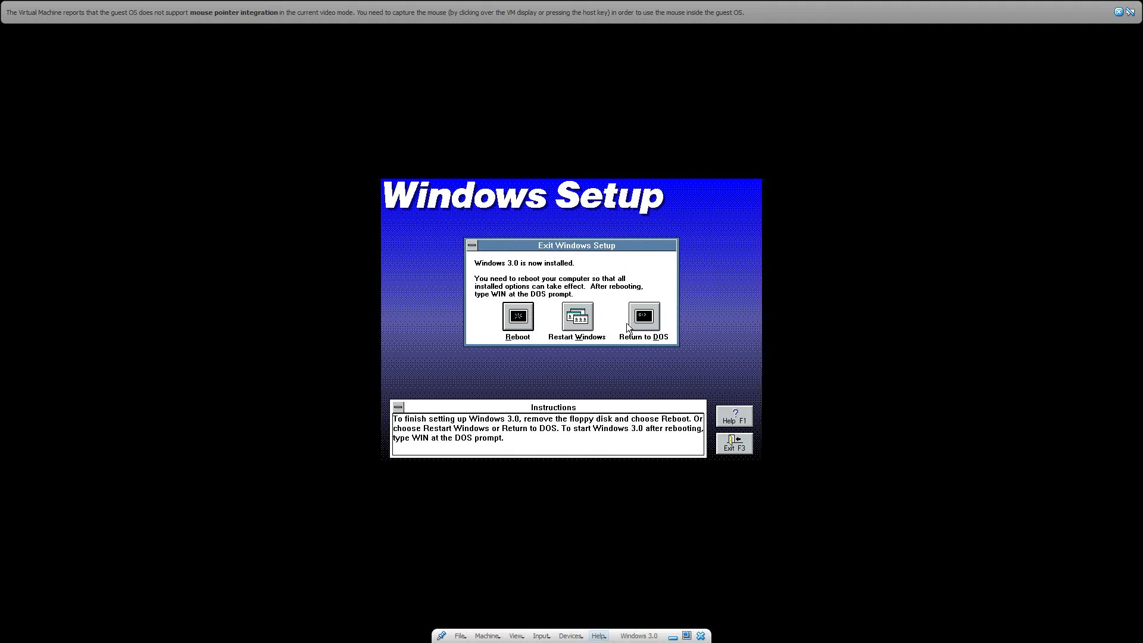
Step: Eject the setup floppy from the virtual drive
left_click(570, 636)
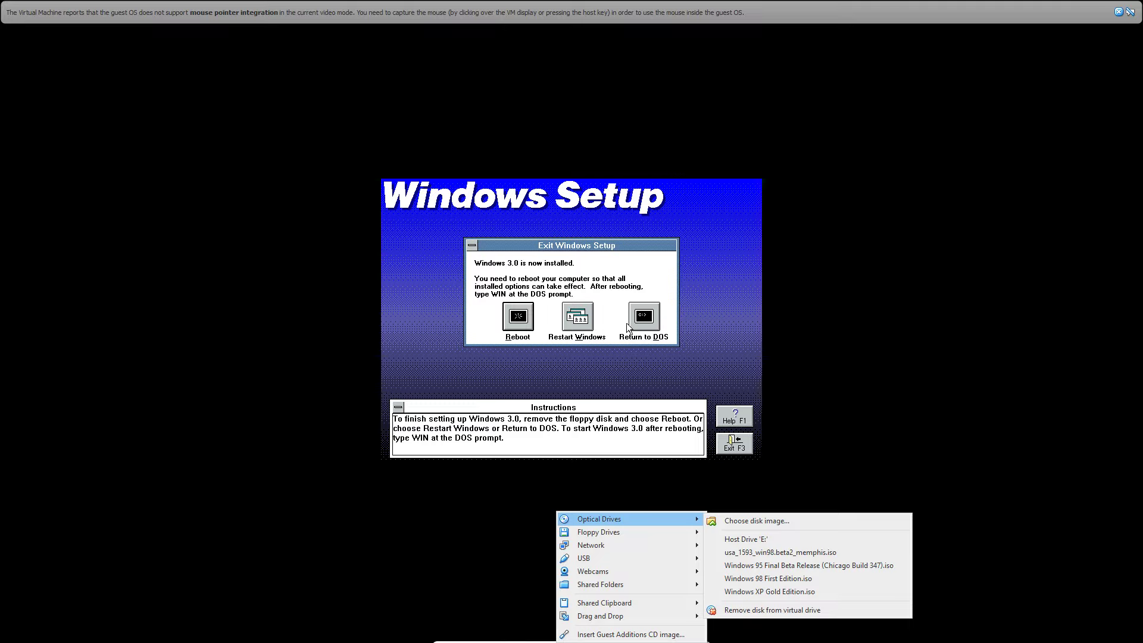
left_click(768, 565)
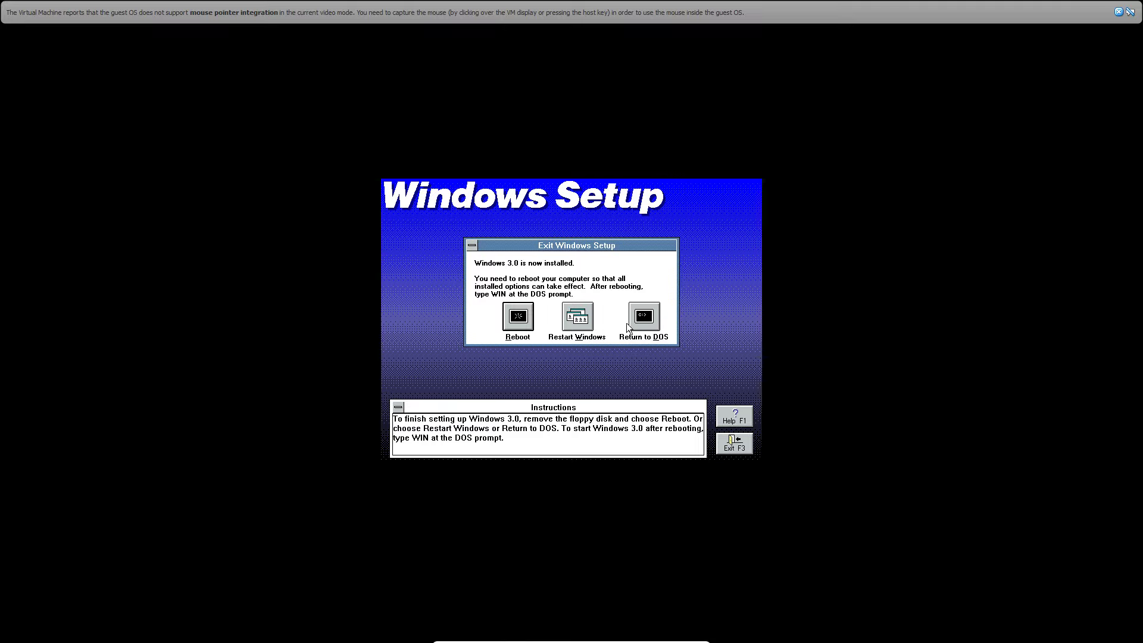